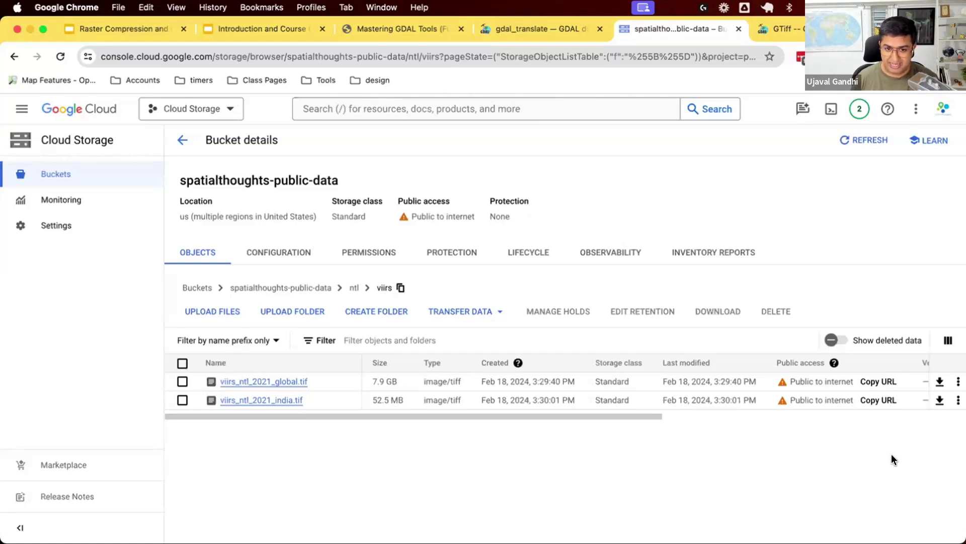
- Copy the public URL of viirs_ntl_2021_global.tif, then go back to the Raster Compression and COGs slides
{"action": "left_click", "coordinate": [879, 382]}
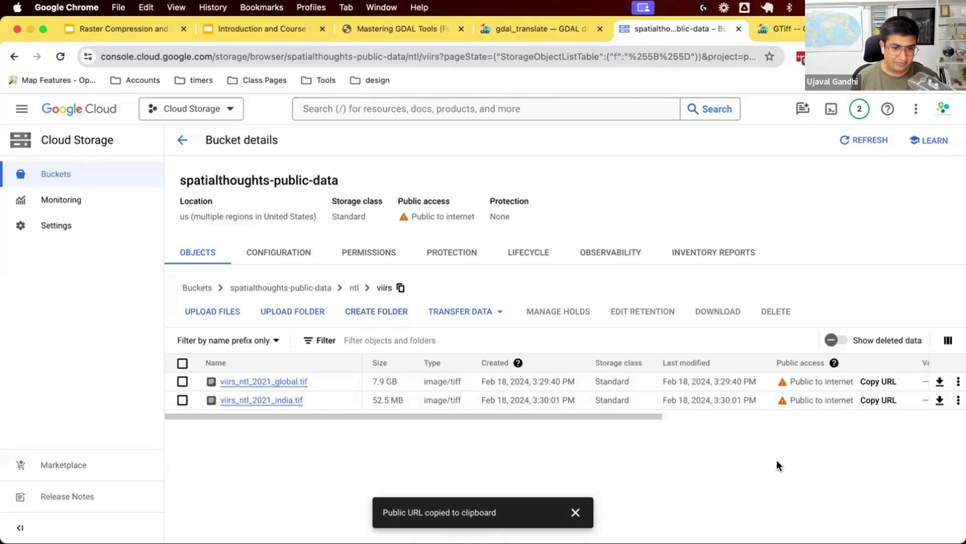
{"action": "left_click", "coordinate": [256, 29]}
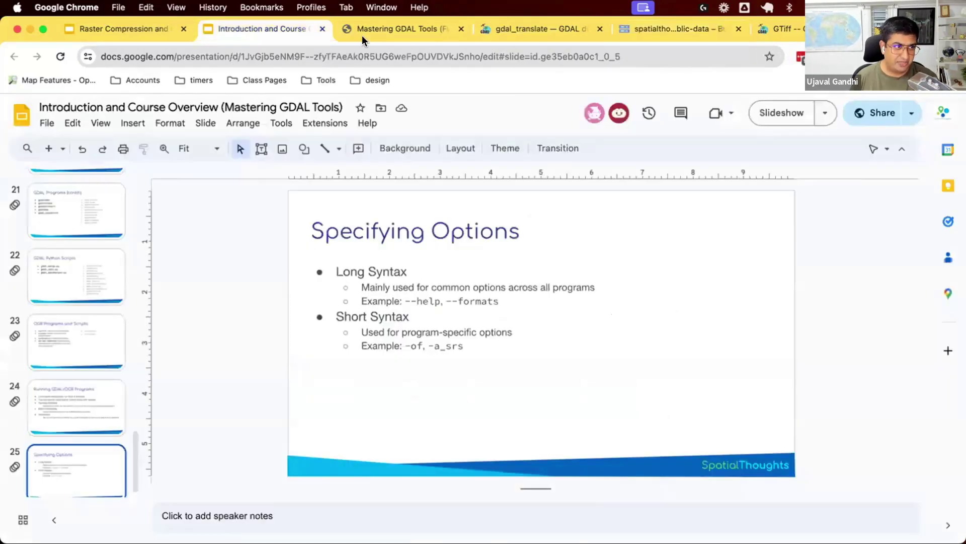
{"action": "left_click", "coordinate": [396, 33]}
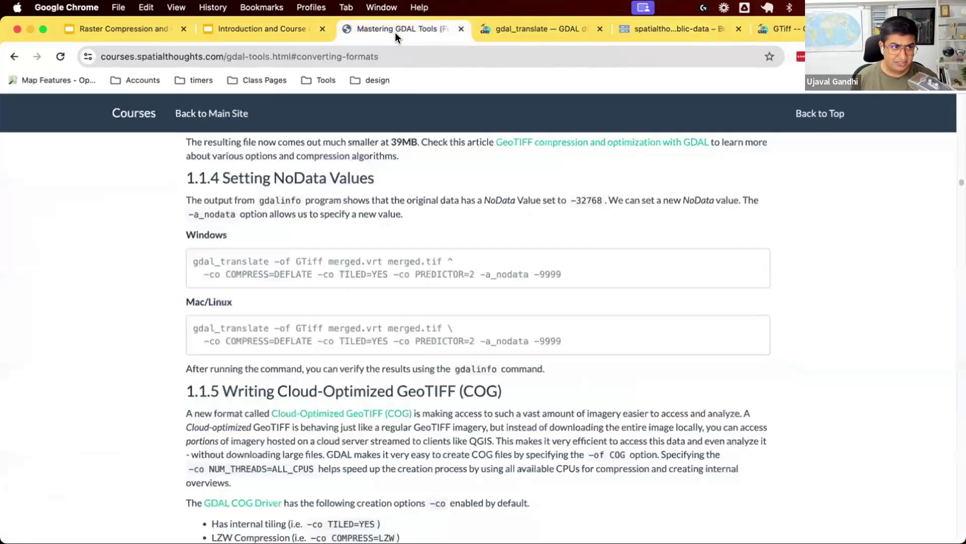
{"action": "left_click", "coordinate": [150, 31]}
- In QGIS, narrow the Browser panel, collapse the srtm folder and hide the Layer Styling panel
{"action": "key", "text": "super+Tab"}
{"action": "key", "text": "super+Tab"}
{"action": "key", "text": "super+Tab"}
{"action": "key", "text": "super+n"}
{"action": "left_click_drag", "start_coordinate": [256, 270], "coordinate": [208, 270]}
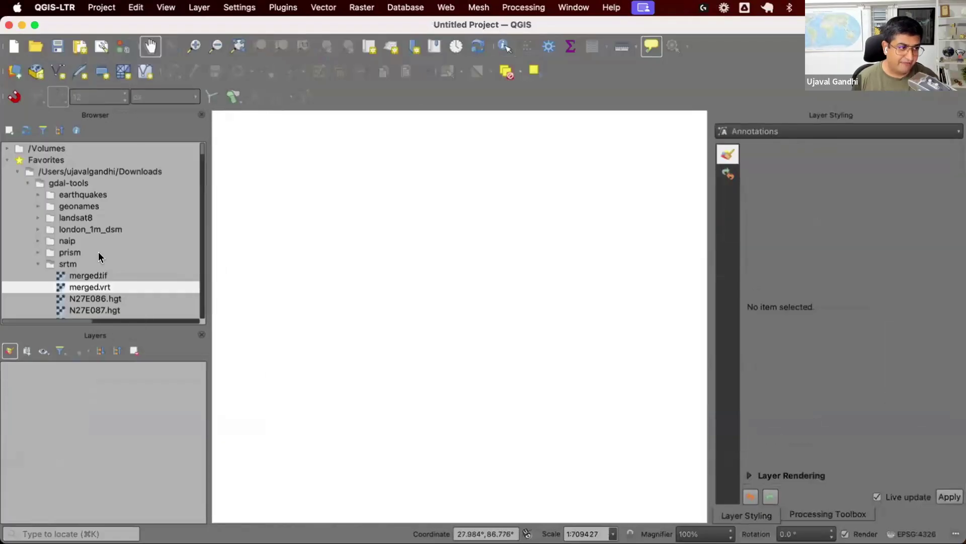
{"action": "left_click", "coordinate": [38, 261]}
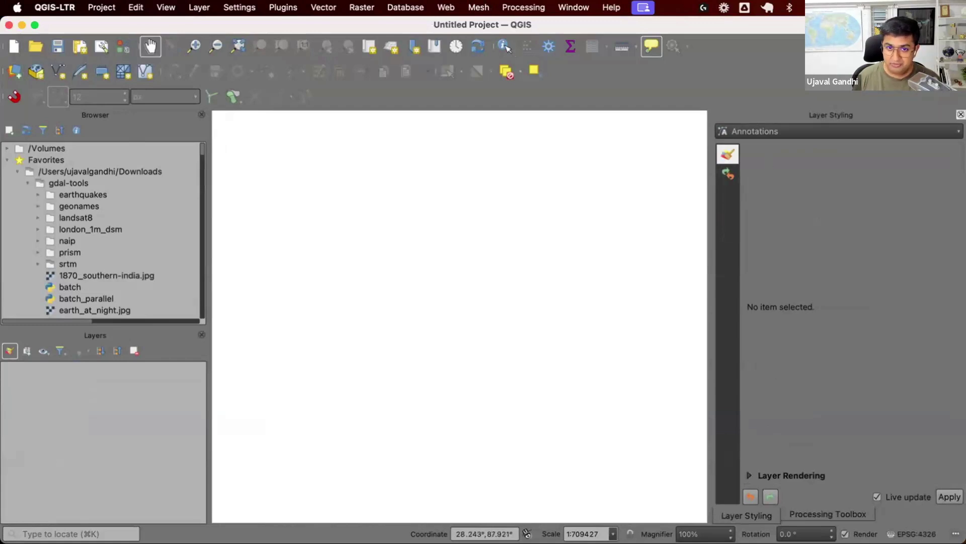
{"action": "left_click", "coordinate": [961, 114]}
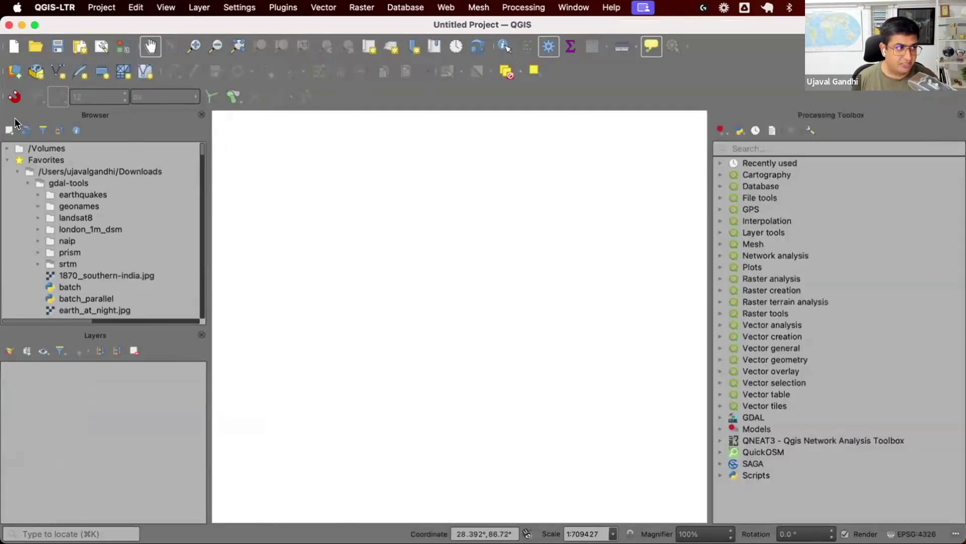
- Add the viirs_ntl_2021_global raster by its pasted URL using the HTTP(S) protocol in Data Source Manager
{"action": "left_click", "coordinate": [19, 81]}
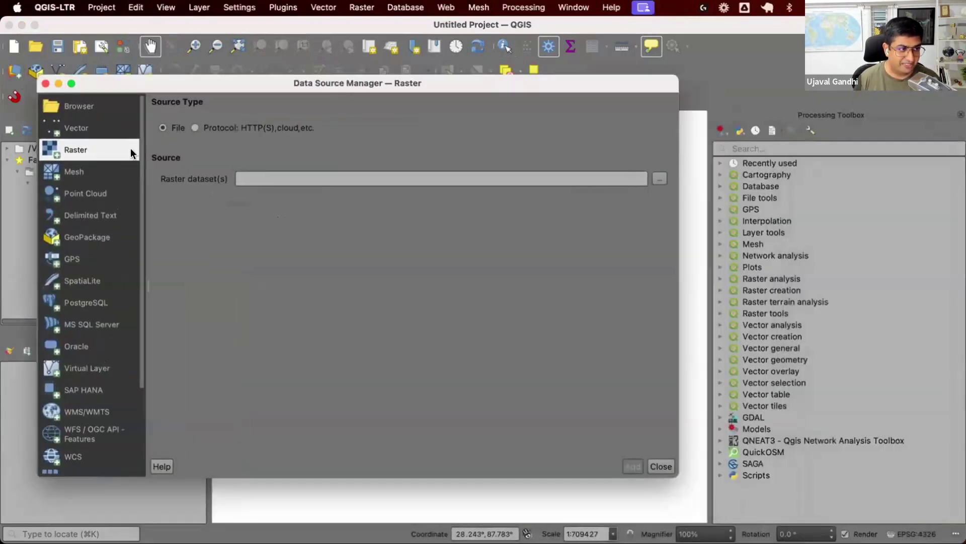
{"action": "left_click", "coordinate": [74, 131]}
{"action": "left_click", "coordinate": [76, 150]}
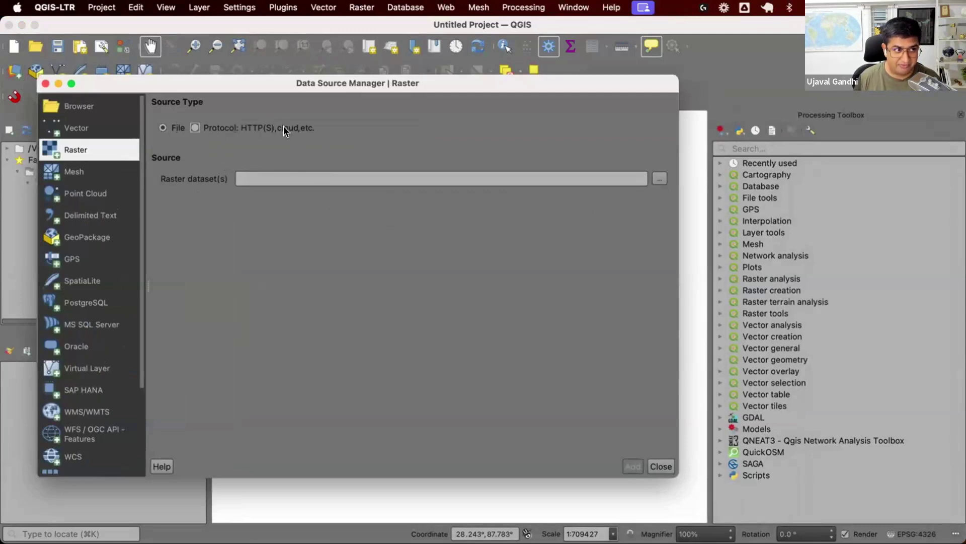
{"action": "left_click", "coordinate": [228, 128]}
{"action": "left_click", "coordinate": [235, 196]}
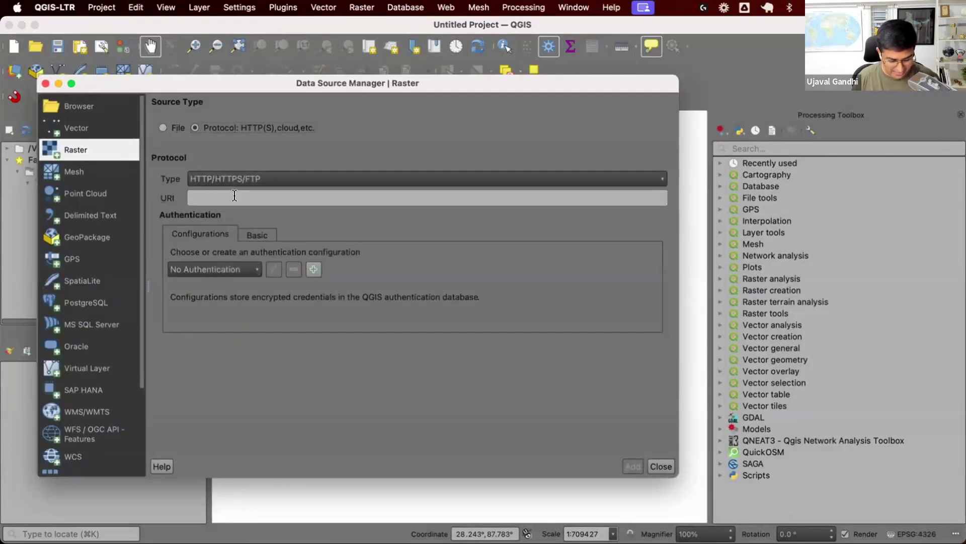
{"action": "key", "text": "super+v"}
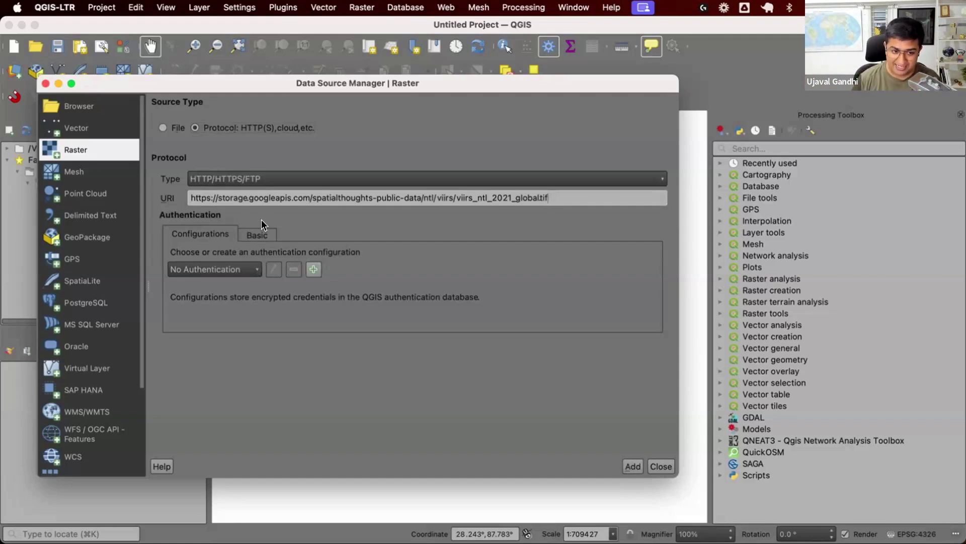
{"action": "left_click", "coordinate": [632, 466]}
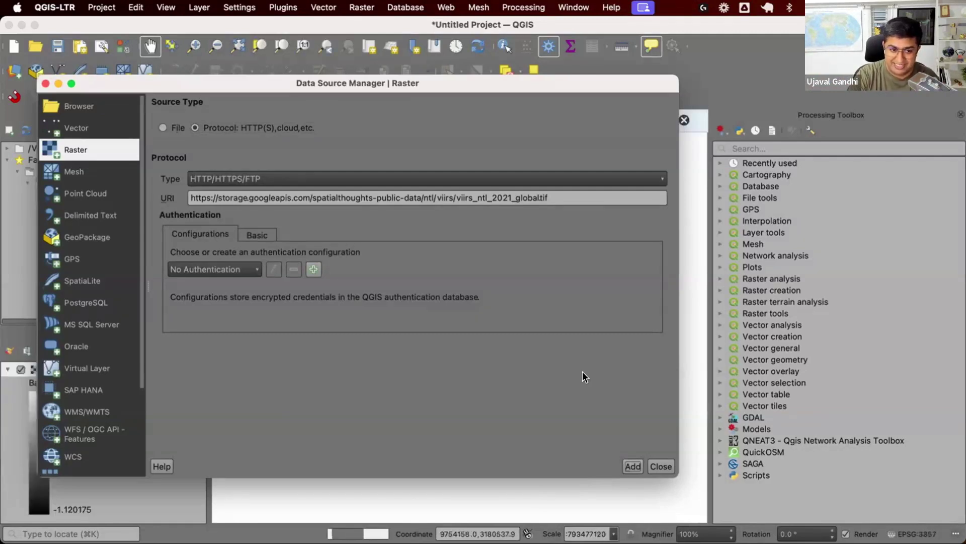
{"action": "left_click", "coordinate": [661, 466]}
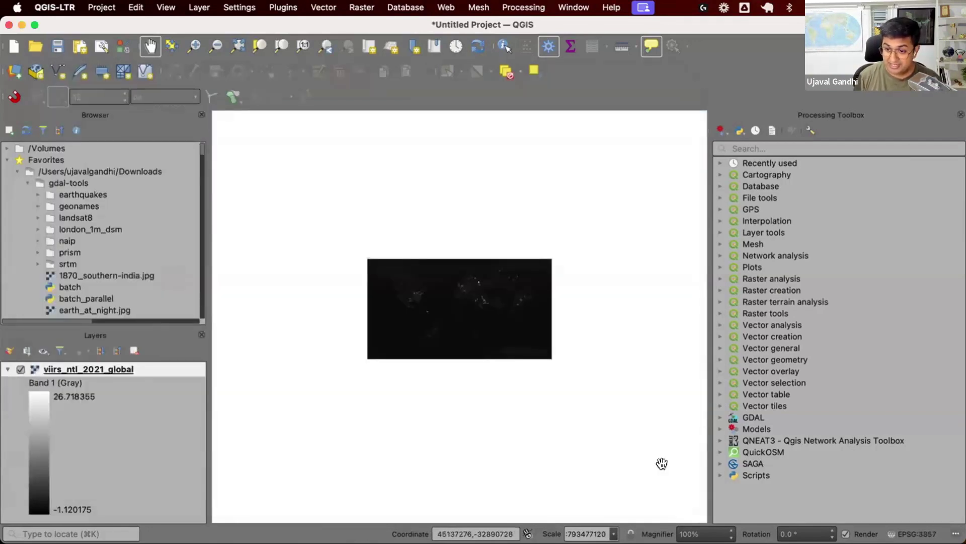
- Zoom into the Gulf coast city lights, pan west over Qatar and the UAE, and hide the Processing Toolbox
{"action": "left_click", "coordinate": [194, 46]}
{"action": "left_click_drag", "start_coordinate": [478, 292], "coordinate": [498, 316]}
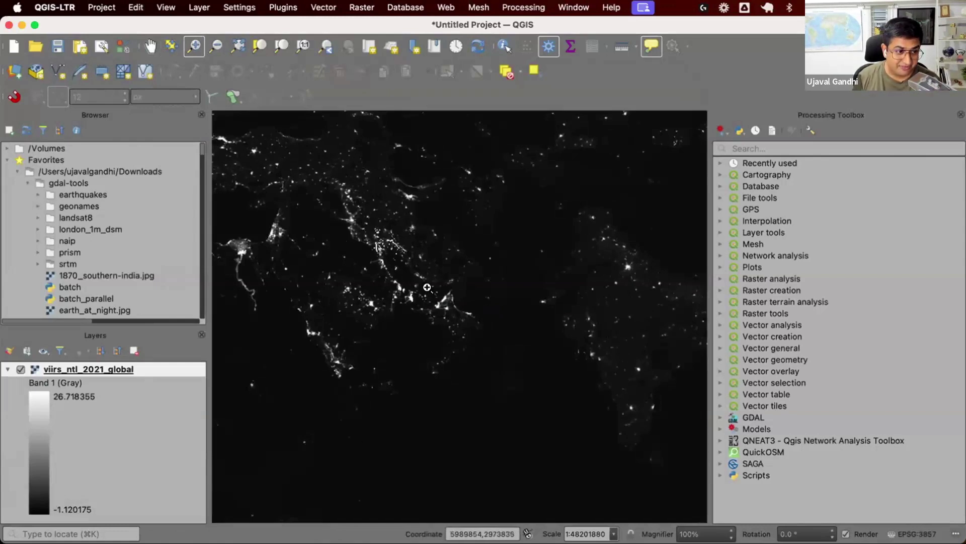
{"action": "left_click_drag", "start_coordinate": [427, 287], "coordinate": [467, 320]}
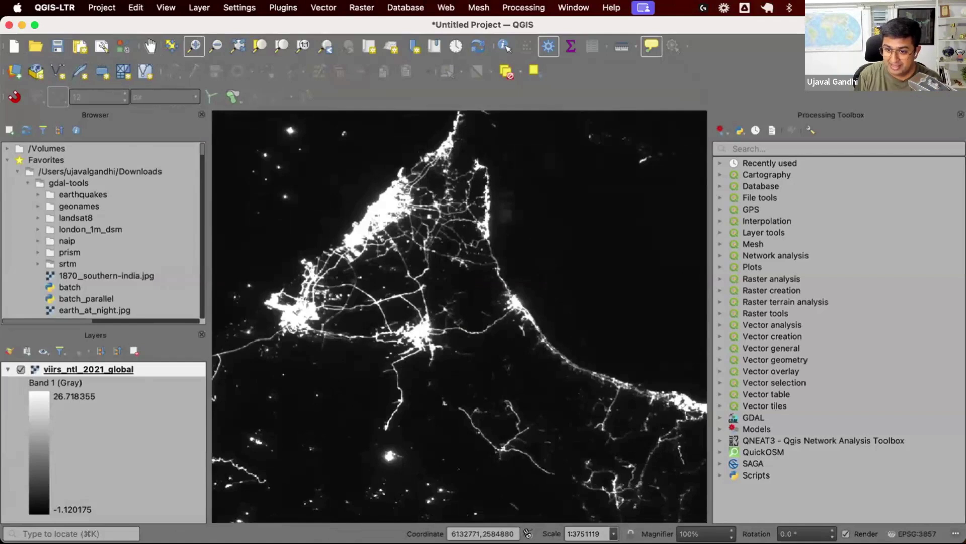
{"action": "left_click_drag", "start_coordinate": [423, 247], "coordinate": [666, 243]}
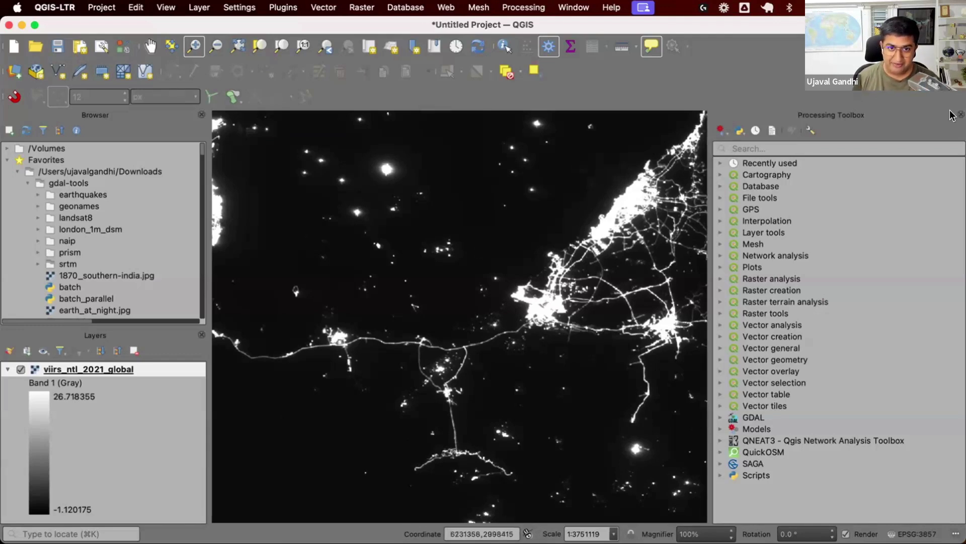
{"action": "key", "text": "ctrl+alt+t"}
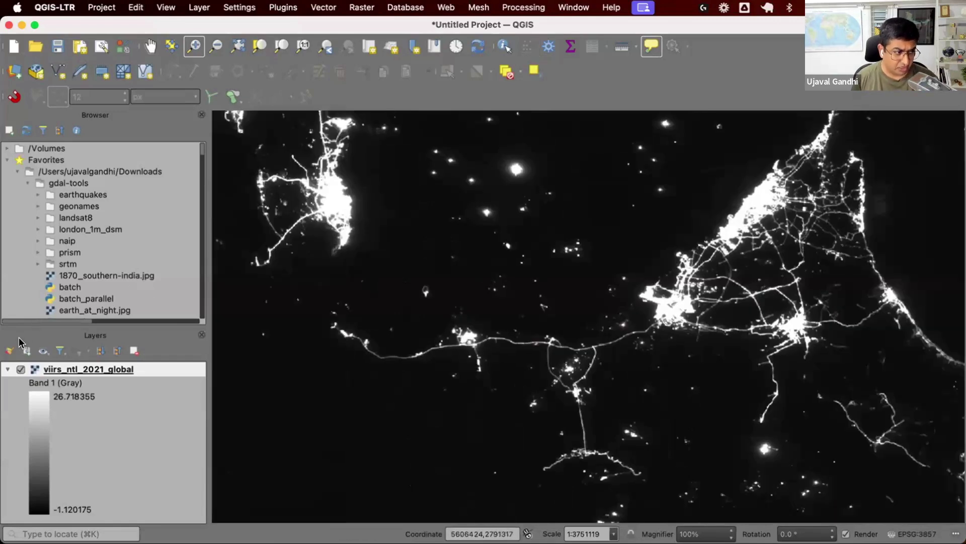
- Switch the VIIRS layer renderer from Singleband gray to Singleband pseudocolor and zoom out over South Asia
{"action": "left_click", "coordinate": [11, 351]}
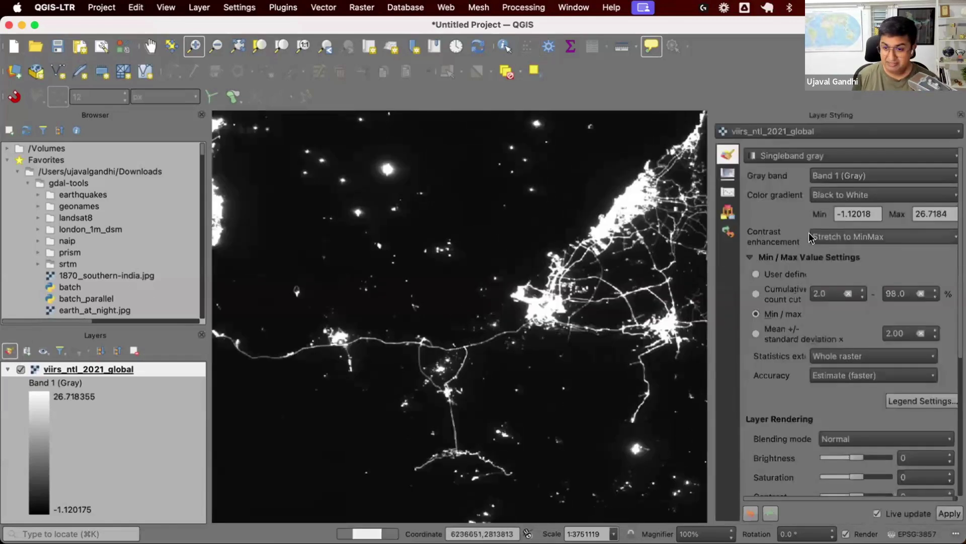
{"action": "left_click", "coordinate": [824, 156]}
{"action": "left_click", "coordinate": [818, 171]}
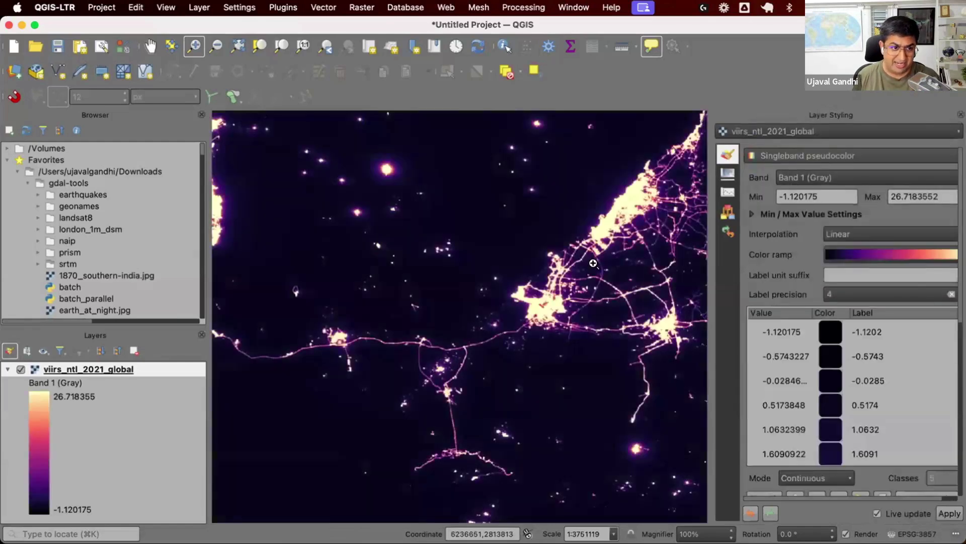
{"action": "scroll", "coordinate": [555, 277], "scroll_direction": "down", "scroll_amount": 2}
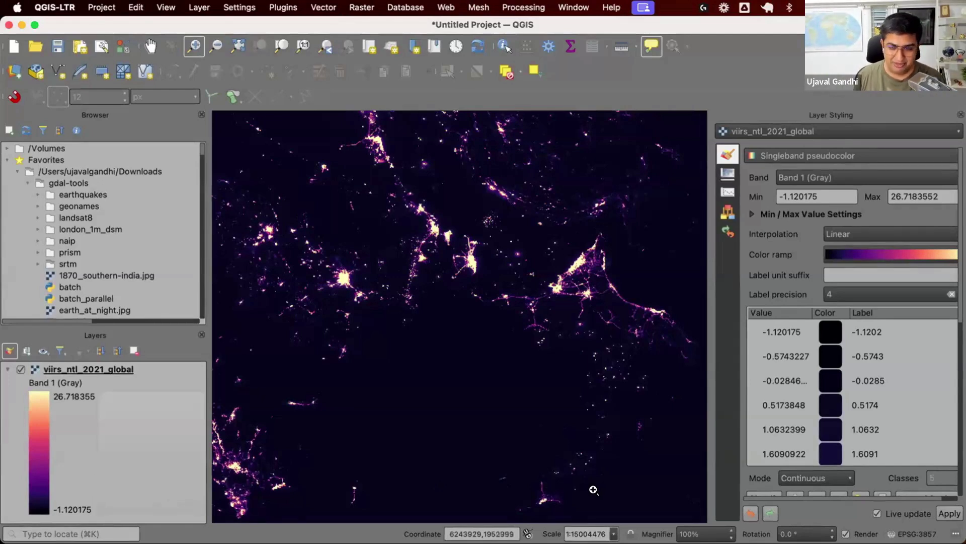
{"action": "scroll", "coordinate": [594, 489], "scroll_direction": "down", "scroll_amount": 1}
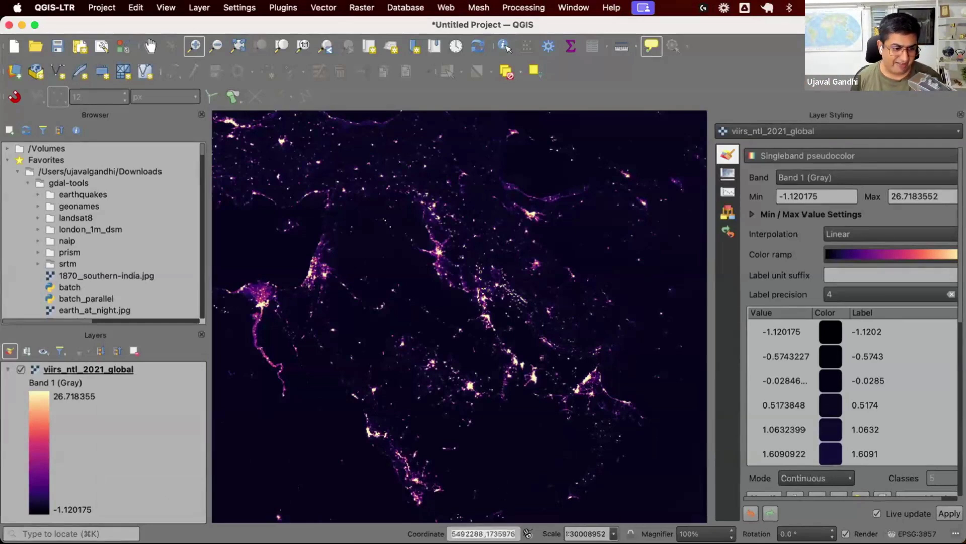
- Add the built-in World Map layer by entering 'world' in the coordinate box
{"action": "left_click", "coordinate": [483, 534]}
{"action": "type", "text": "world"}
{"action": "key", "text": "Return"}
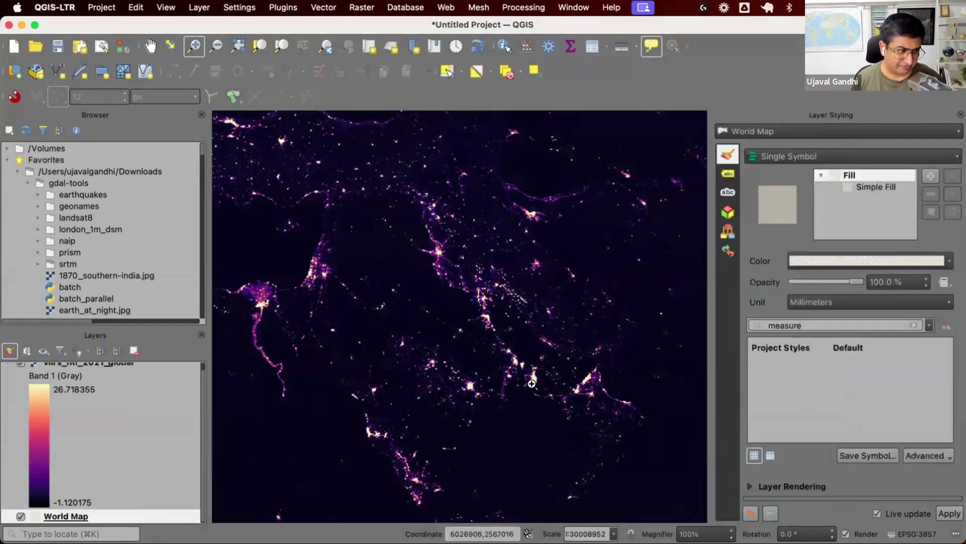
- Hide the night-lights layer, zoom to Nepal, select its polygon, then show the night-lights layer again
{"action": "left_click", "coordinate": [21, 369]}
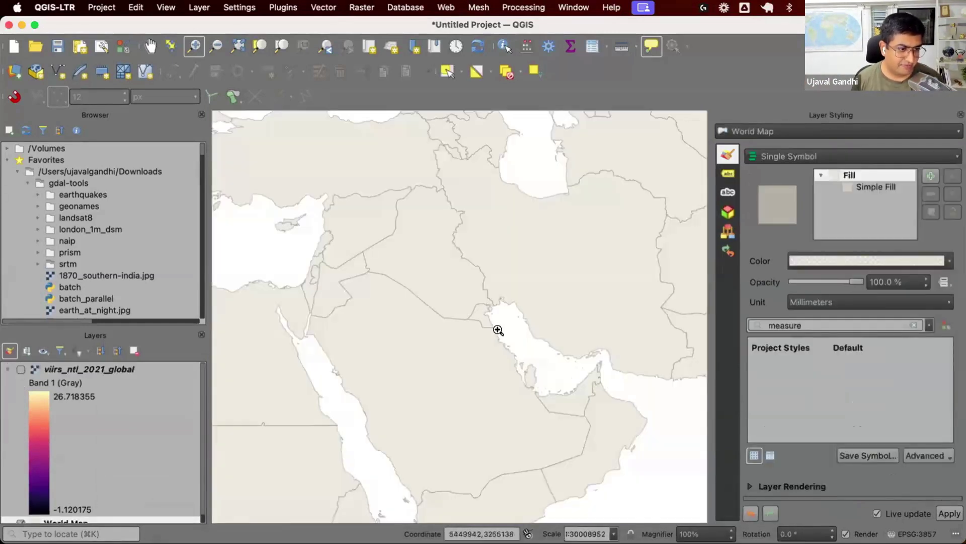
{"action": "scroll", "coordinate": [513, 367], "scroll_direction": "down", "scroll_amount": 3}
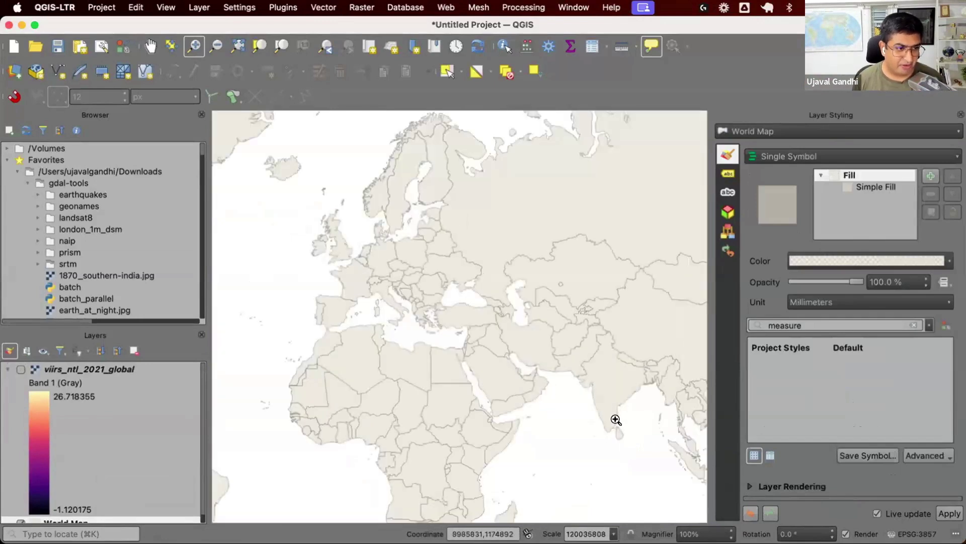
{"action": "left_click", "coordinate": [545, 356]}
{"action": "left_click", "coordinate": [421, 388]}
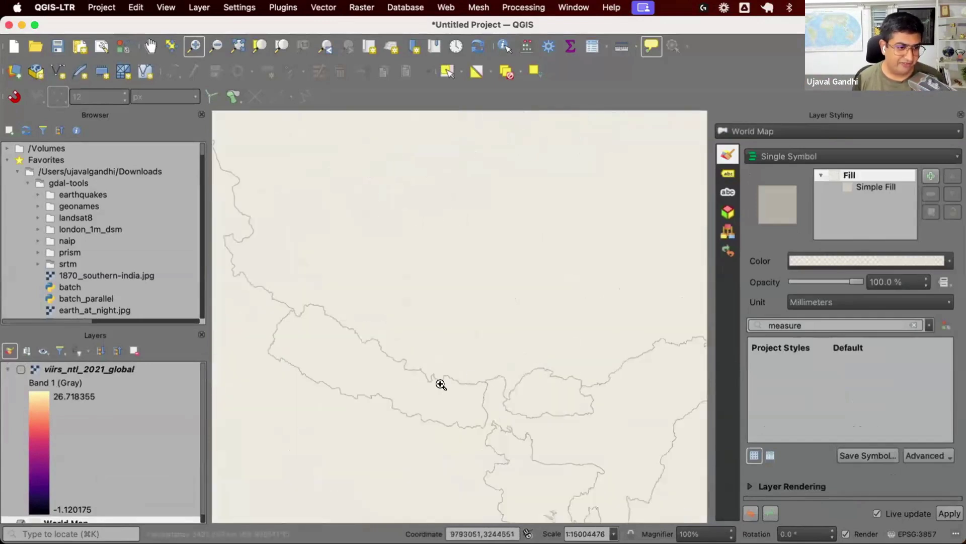
{"action": "left_click", "coordinate": [447, 72]}
{"action": "left_click", "coordinate": [361, 367]}
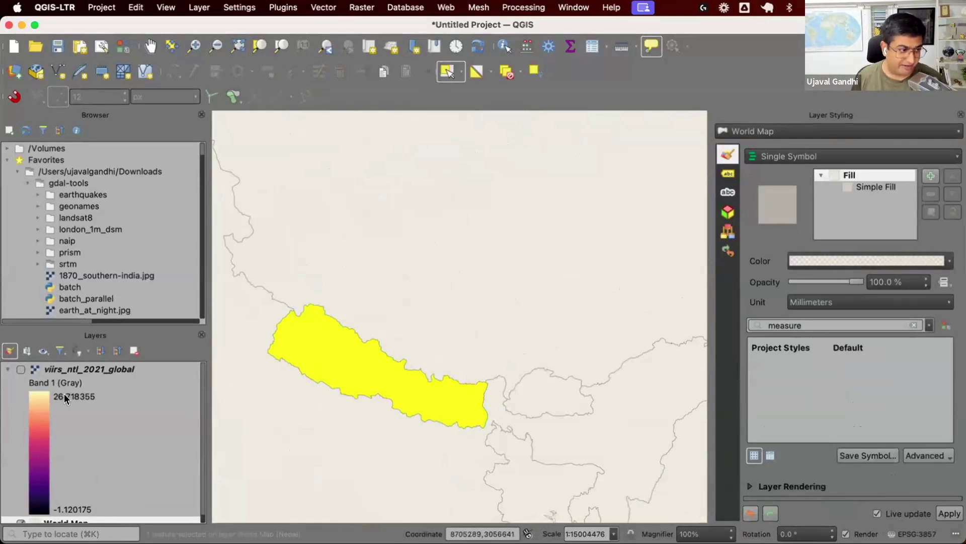
{"action": "left_click", "coordinate": [23, 368]}
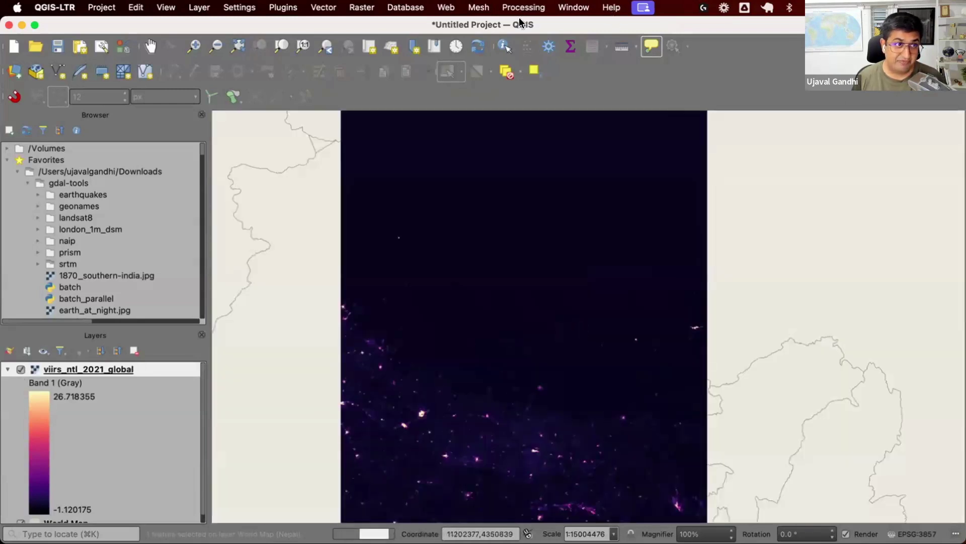
- Open Clip Raster by Mask Layer by searching 'clip' in the Processing Toolbox
{"action": "left_click", "coordinate": [524, 7]}
{"action": "left_click", "coordinate": [529, 25]}
{"action": "left_click", "coordinate": [764, 145]}
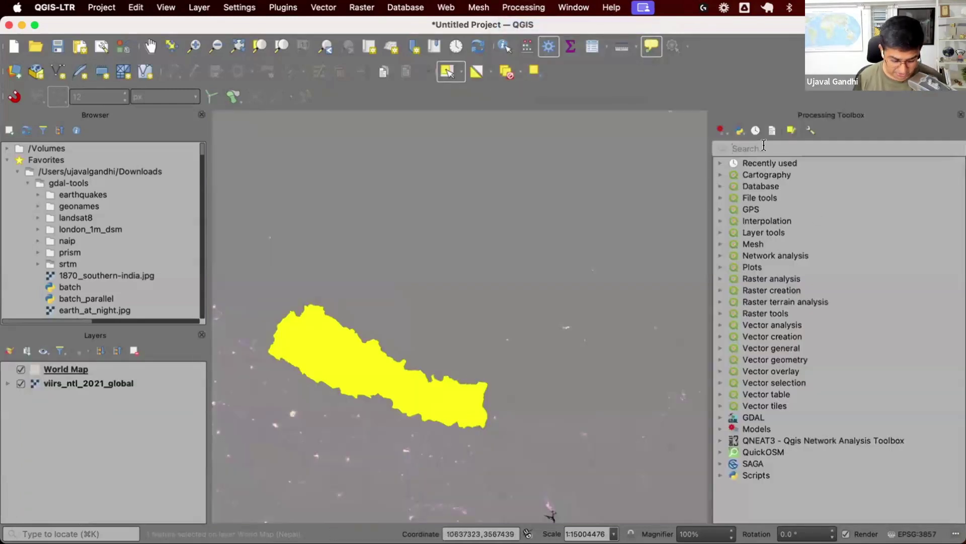
{"action": "type", "text": "clip"}
{"action": "key", "text": "Return"}
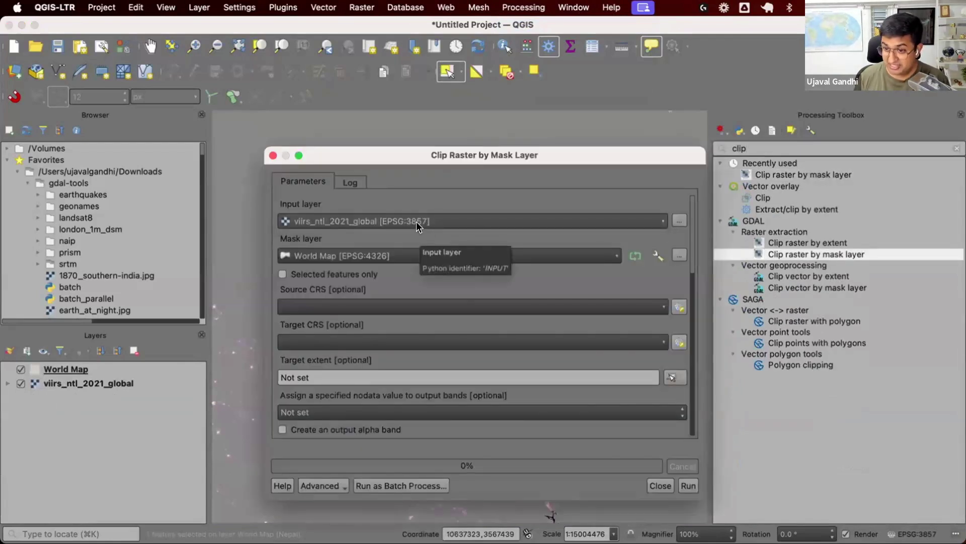
- Restrict the clip to selected features only and save the output to a file named nepal_ntl
{"action": "left_click", "coordinate": [325, 267]}
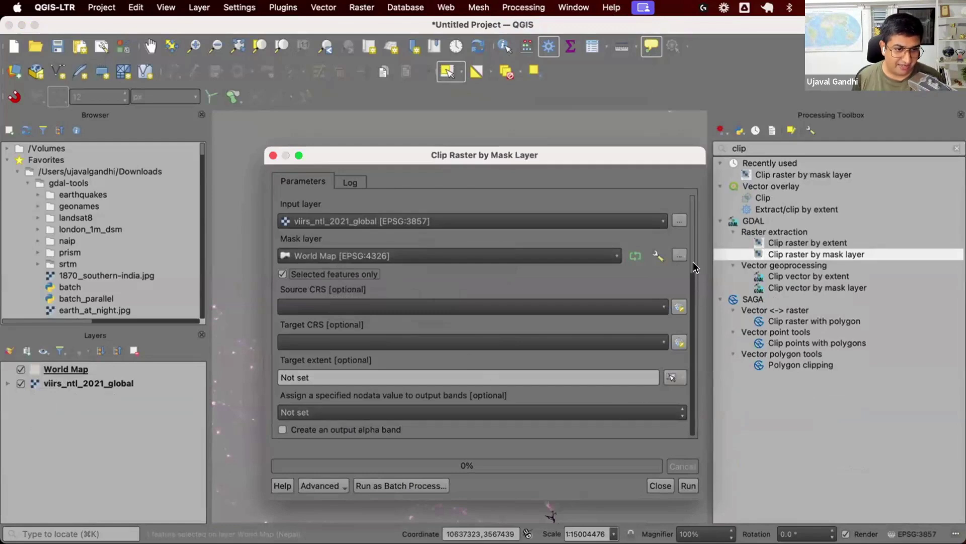
{"action": "left_click_drag", "start_coordinate": [694, 267], "coordinate": [690, 412]}
{"action": "left_click", "coordinate": [680, 362]}
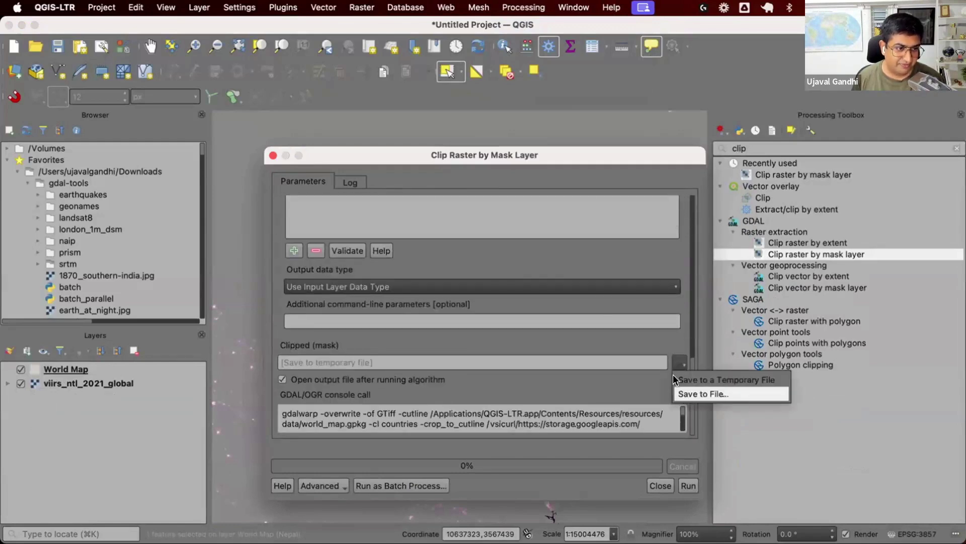
{"action": "left_click", "coordinate": [704, 394]}
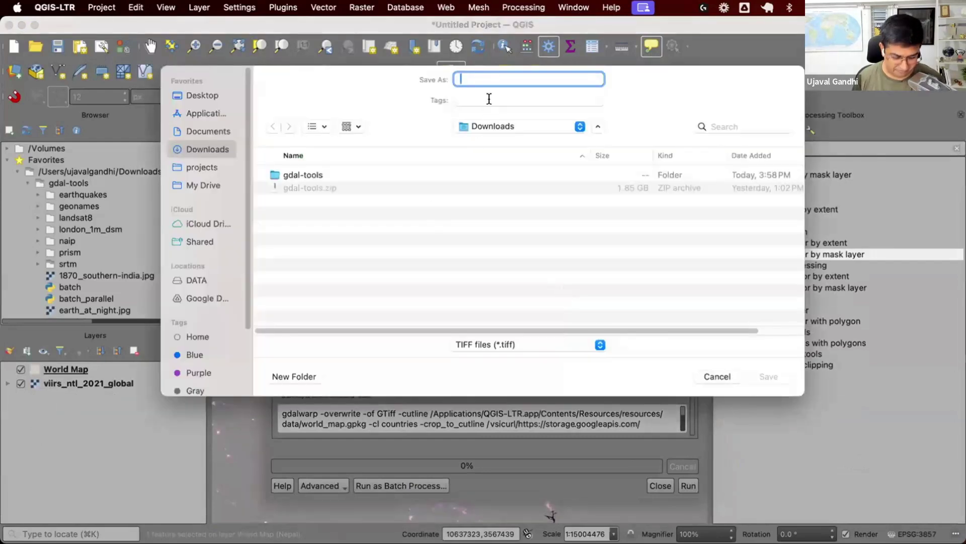
{"action": "type", "text": "nepal-n"}
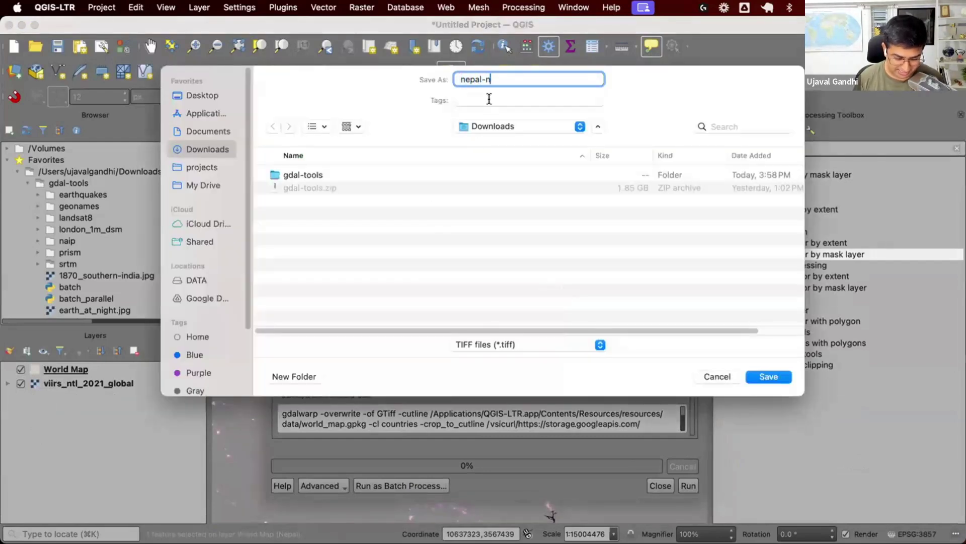
{"action": "key", "text": "BackSpace"}
{"action": "key", "text": "BackSpace"}
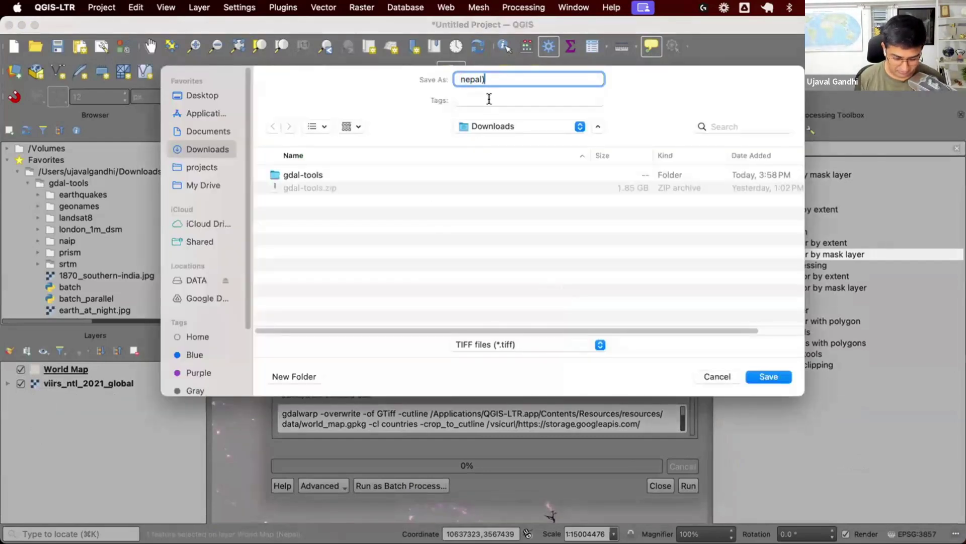
{"action": "type", "text": "_ntl"}
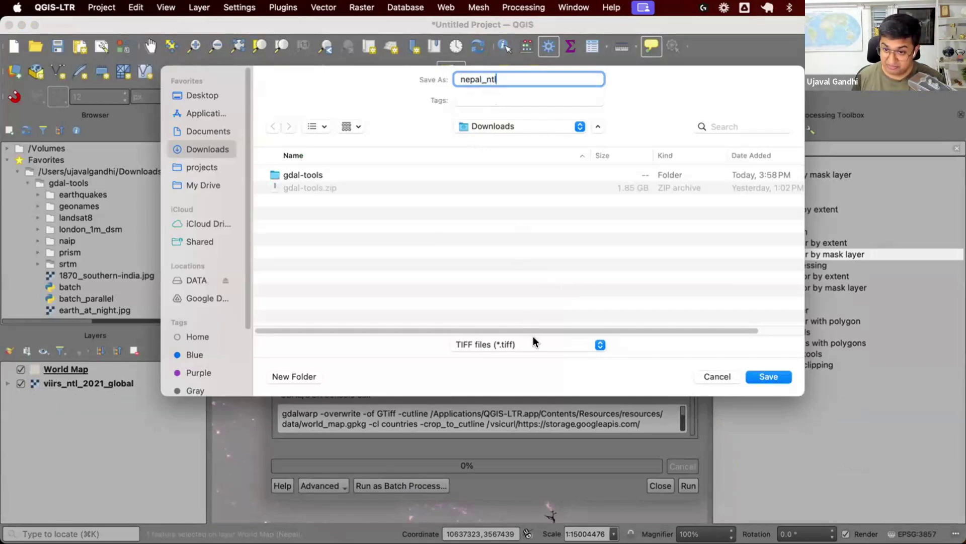
- Confirm the nepal_ntl output location and run the clip to create nepal_ntl.tiff in Downloads
{"action": "left_click", "coordinate": [773, 378]}
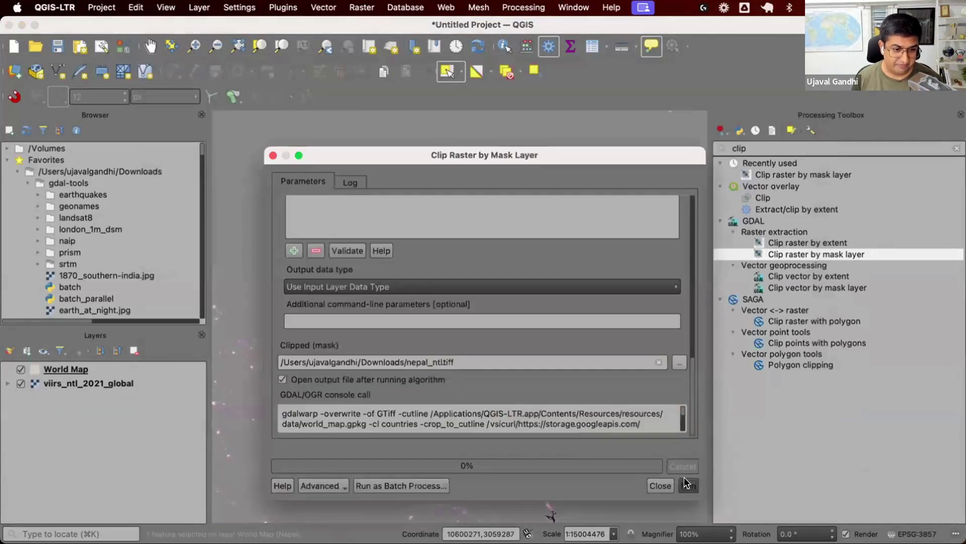
{"action": "left_click", "coordinate": [686, 484]}
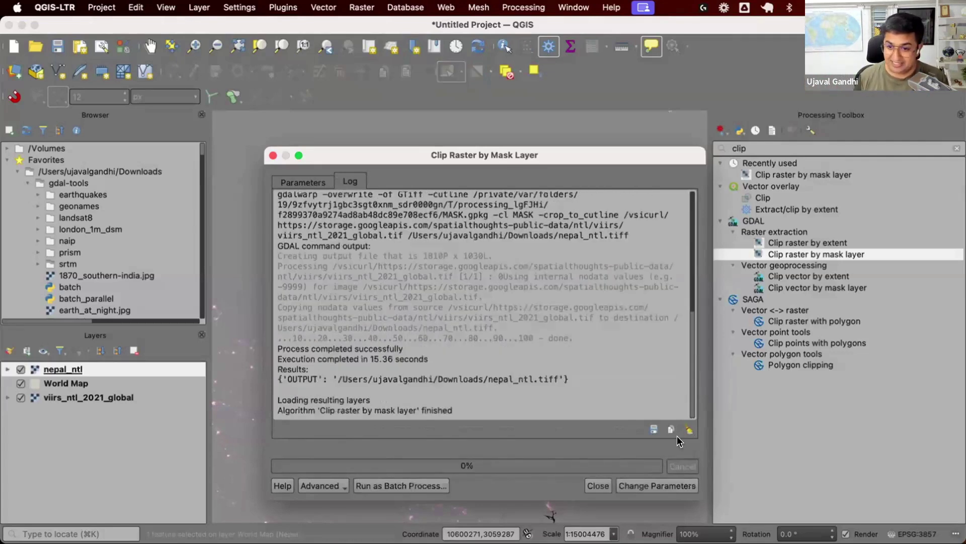
- Close the clip tool, hide World Map and viirs_ntl_2021_global, and zoom in on Kathmandu
{"action": "left_click", "coordinate": [599, 484]}
{"action": "left_click", "coordinate": [20, 384]}
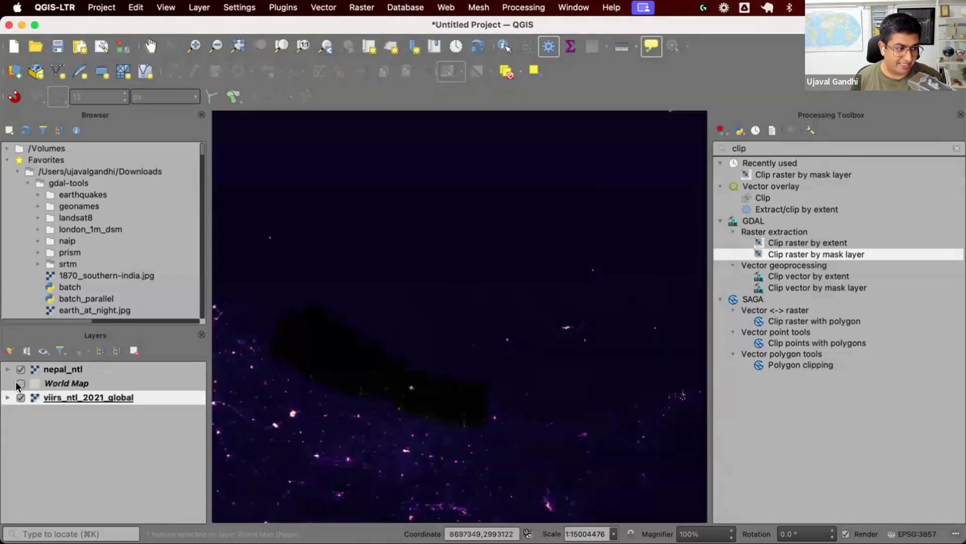
{"action": "left_click", "coordinate": [21, 398]}
{"action": "scroll", "coordinate": [379, 429], "scroll_direction": "up", "scroll_amount": 2}
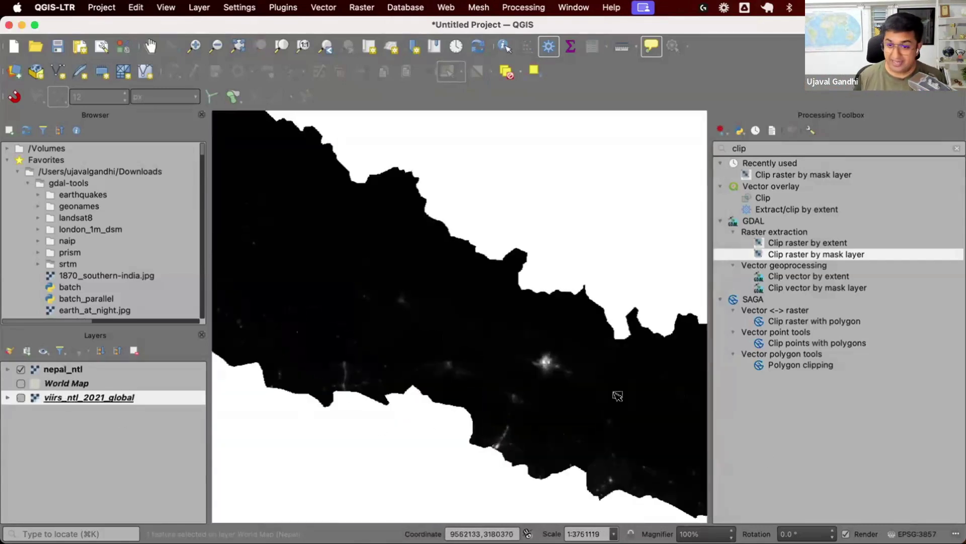
{"action": "scroll", "coordinate": [617, 396], "scroll_direction": "up", "scroll_amount": 2}
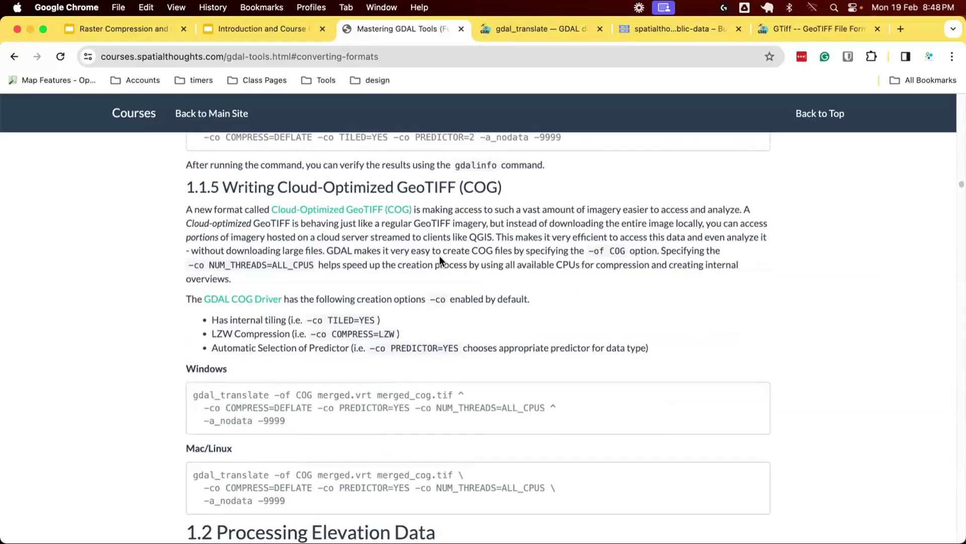
- Copy the Mac/Linux command 'gdal_translate -of COG merged.vrt merged_cog.tif' from the course page
{"action": "scroll", "coordinate": [325, 322], "scroll_direction": "down", "scroll_amount": 3}
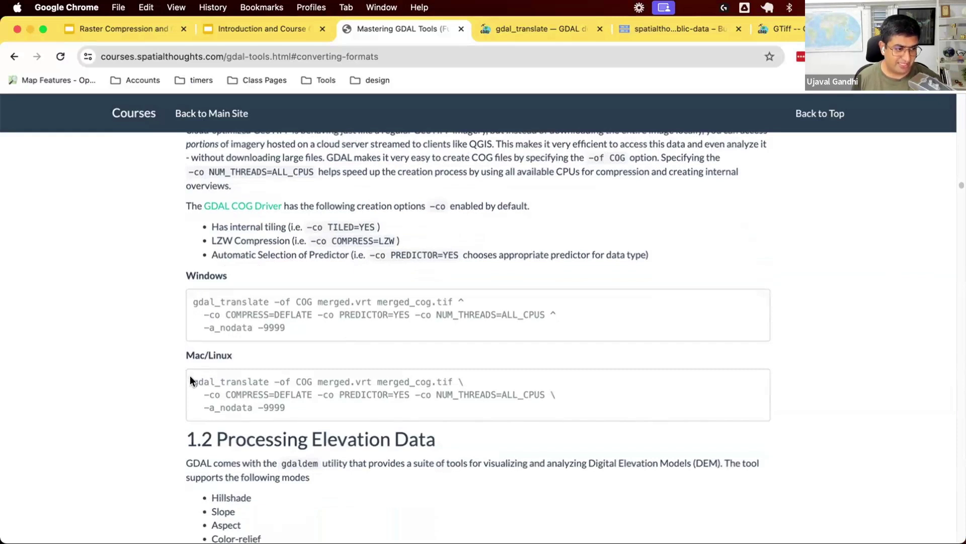
{"action": "left_click_drag", "start_coordinate": [286, 408], "coordinate": [195, 381]}
{"action": "key", "text": "super+c"}
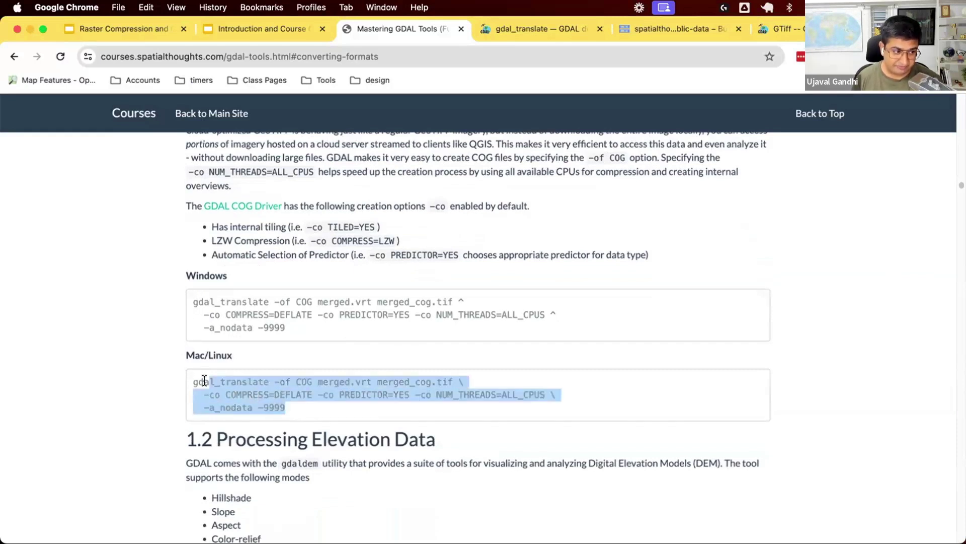
{"action": "left_click", "coordinate": [415, 375]}
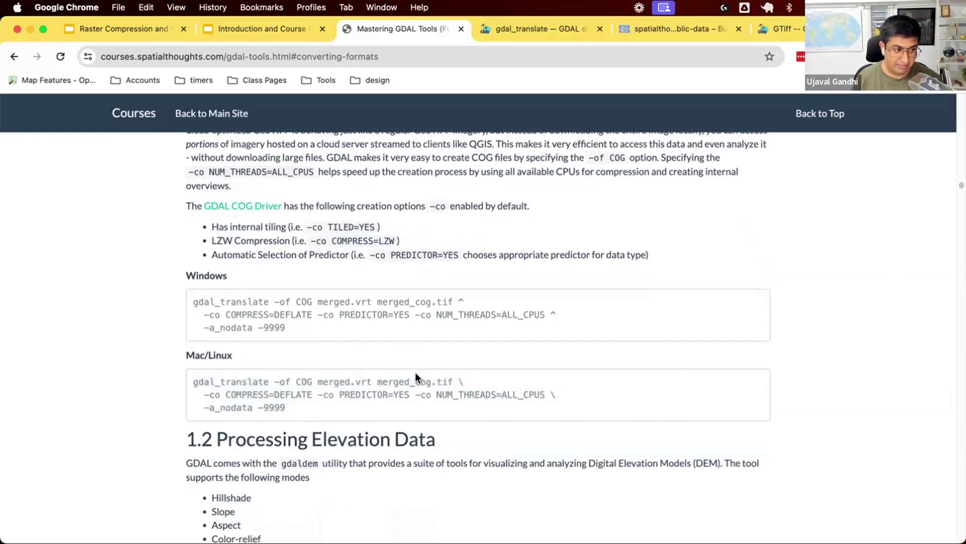
- Paste and run the gdal_translate command (-of COG, NUM_THREADS=ALL_CPUS) converting merged.vrt to merged_cog.tif
{"action": "key", "text": "super+Tab"}
{"action": "key", "text": "super+v"}
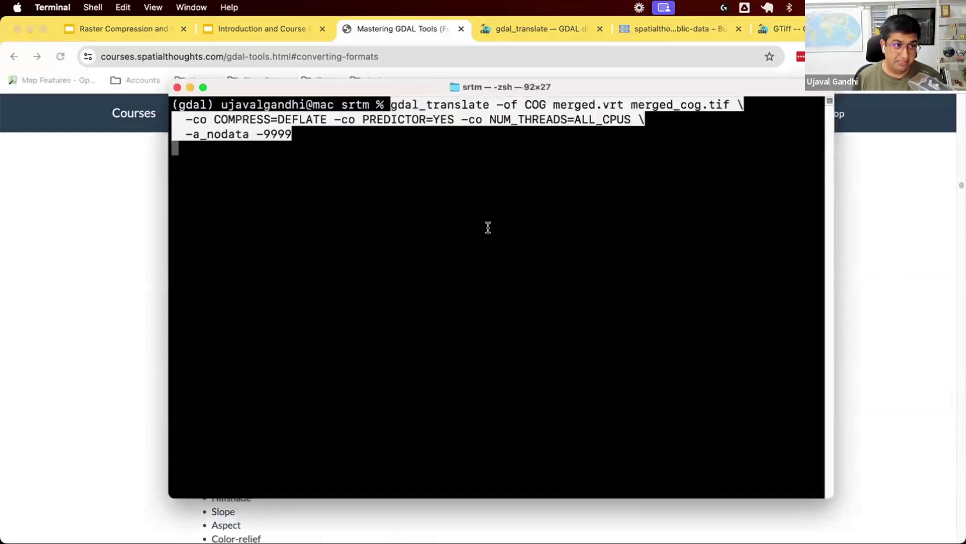
{"action": "key", "text": "BackSpace"}
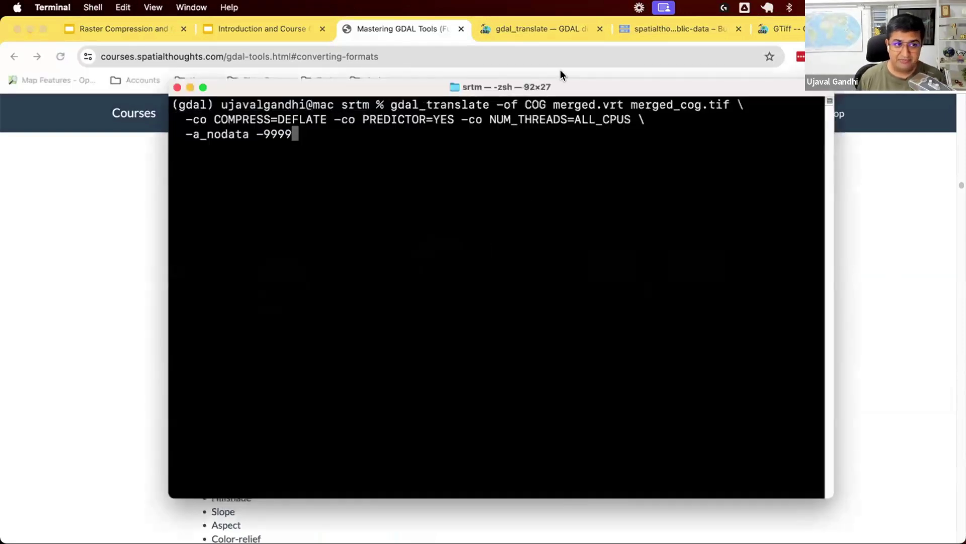
{"action": "left_click_drag", "start_coordinate": [547, 104], "coordinate": [497, 100]}
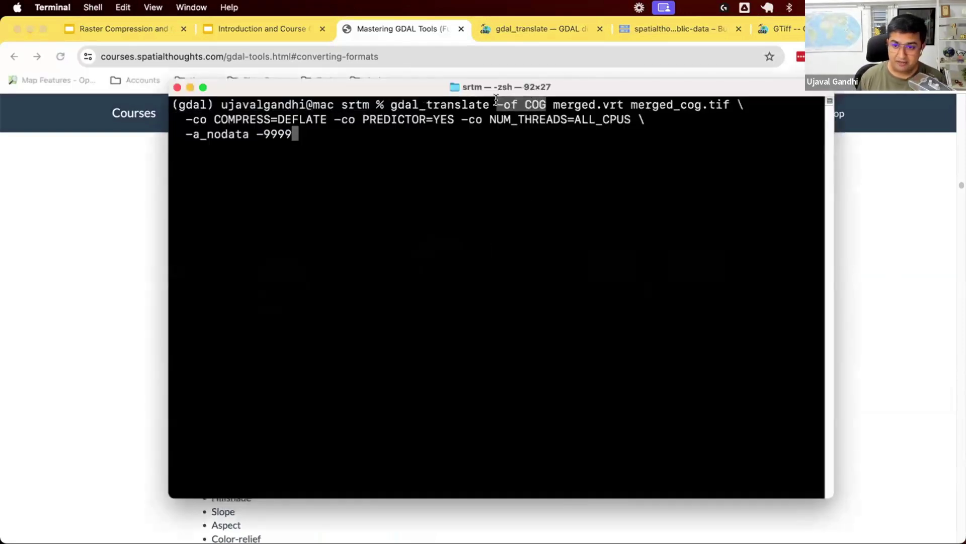
{"action": "left_click", "coordinate": [642, 114]}
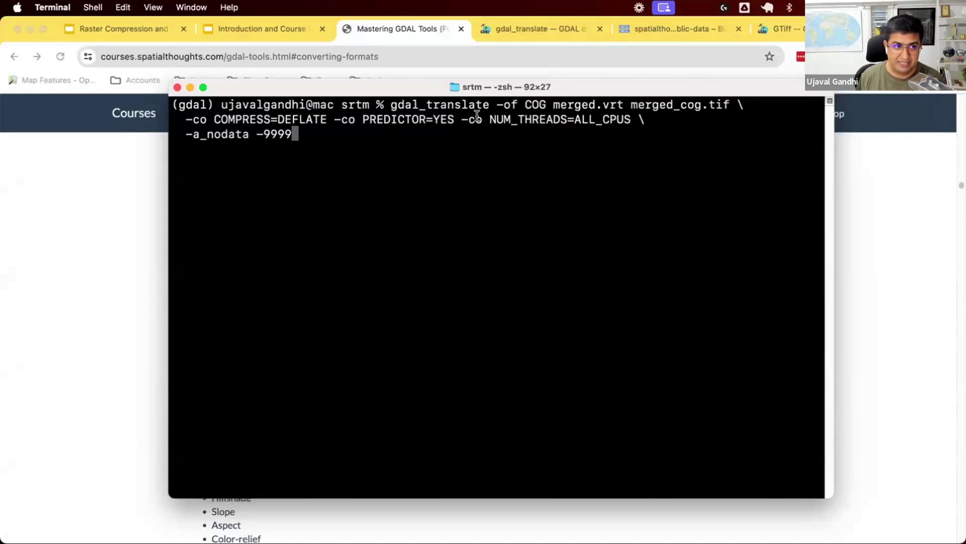
{"action": "left_click_drag", "start_coordinate": [475, 119], "coordinate": [629, 116]}
{"action": "left_click", "coordinate": [629, 116]}
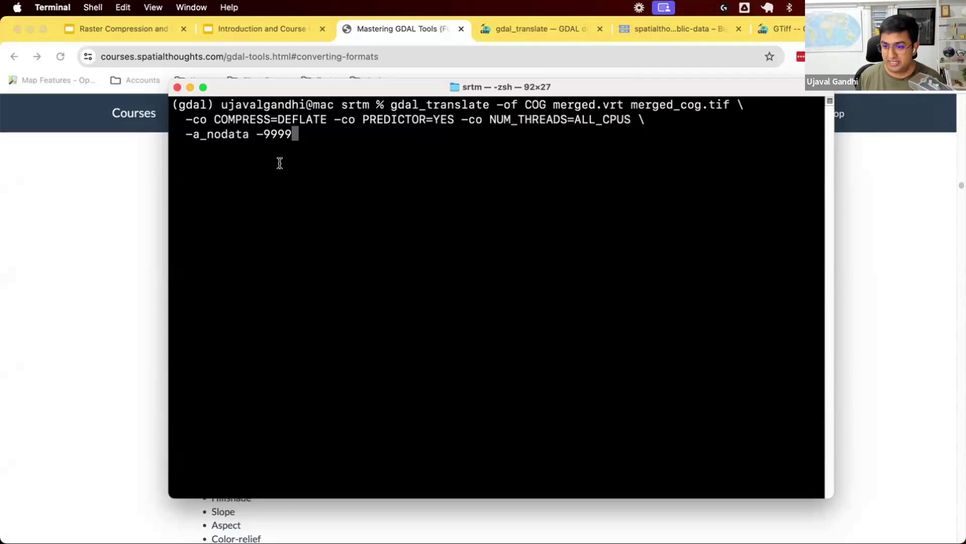
{"action": "key", "text": "Return"}
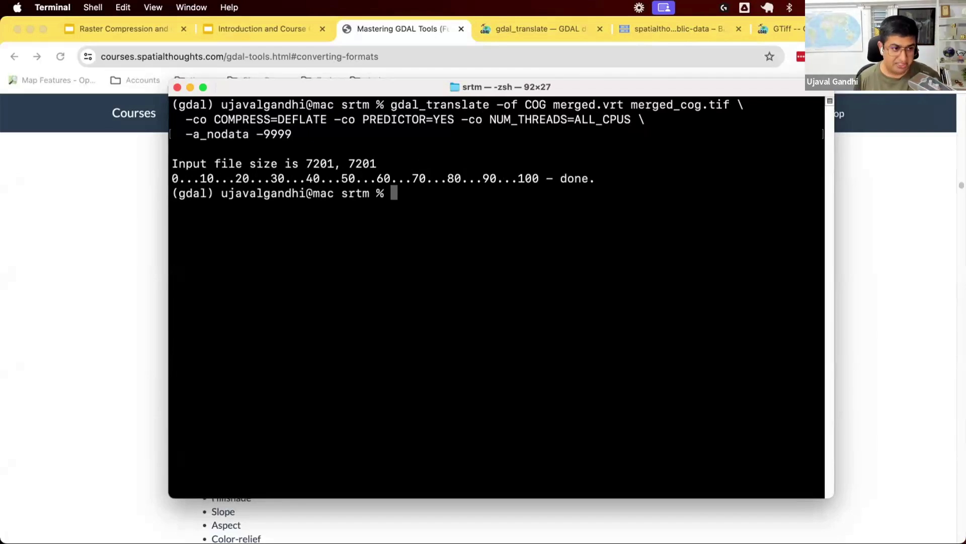
- In Finder's srtm folder, compare merged_cog.tif (57.1 MB) with merged.tif (40.4 MB)
{"action": "key", "text": "super+Tab"}
{"action": "key", "text": "super+Tab"}
{"action": "key", "text": "super+Tab"}
{"action": "key", "text": "super+Tab"}
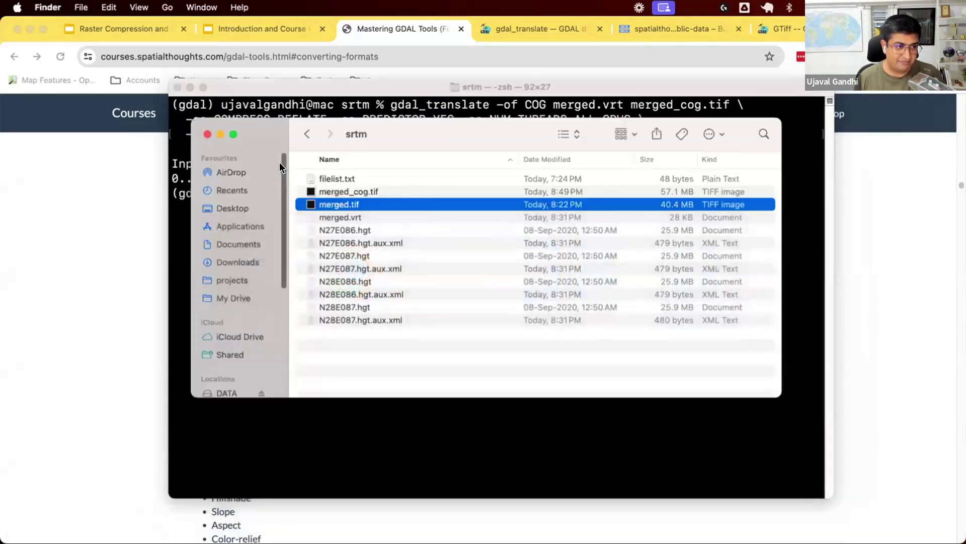
{"action": "left_click", "coordinate": [658, 193]}
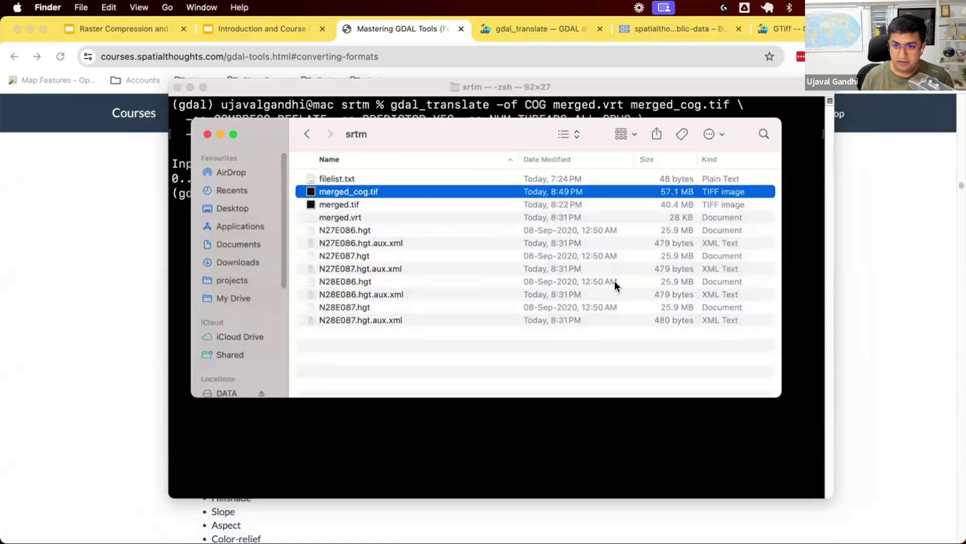
{"action": "left_click", "coordinate": [674, 202]}
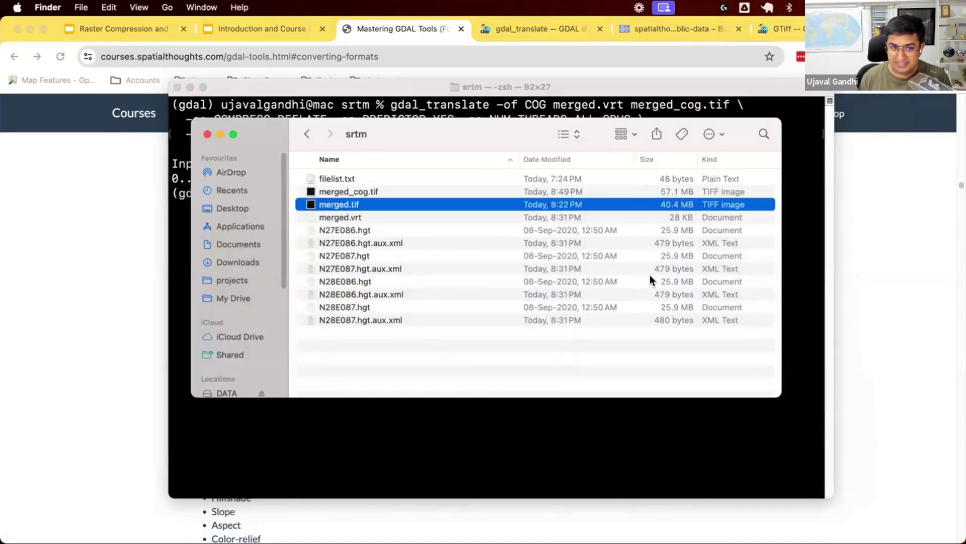